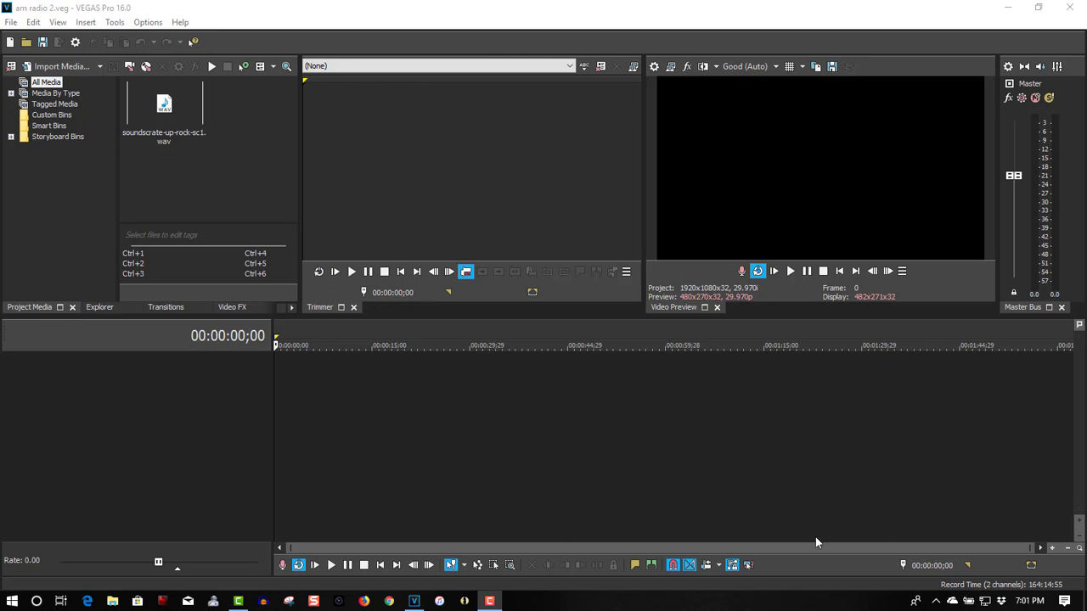
Step: Record a voice take, Track 1 - 38.wav, into the default recording folder and play it back
left_click(282, 564)
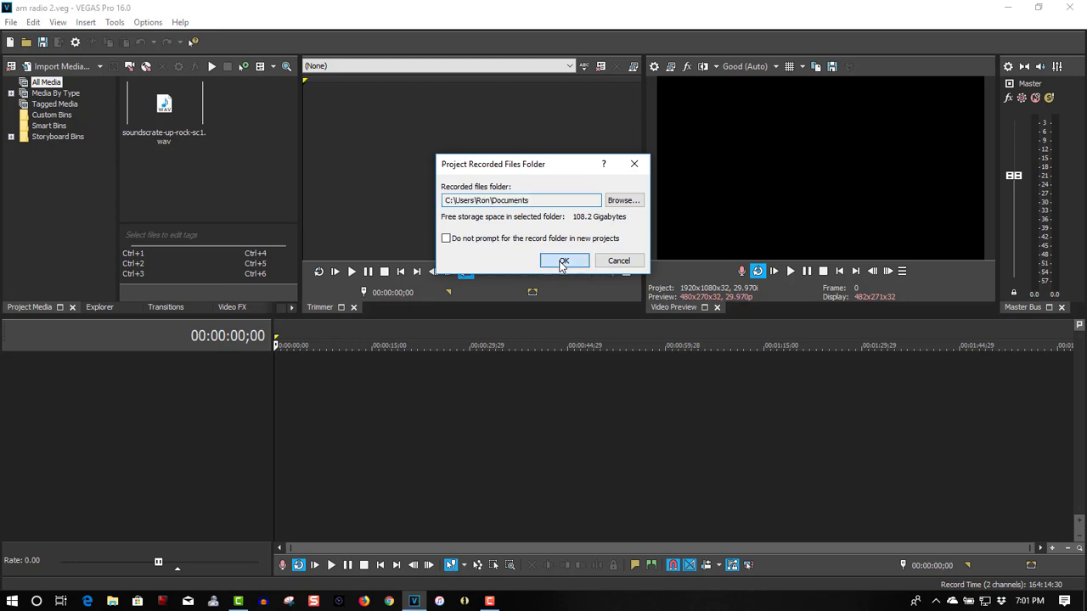
left_click(561, 263)
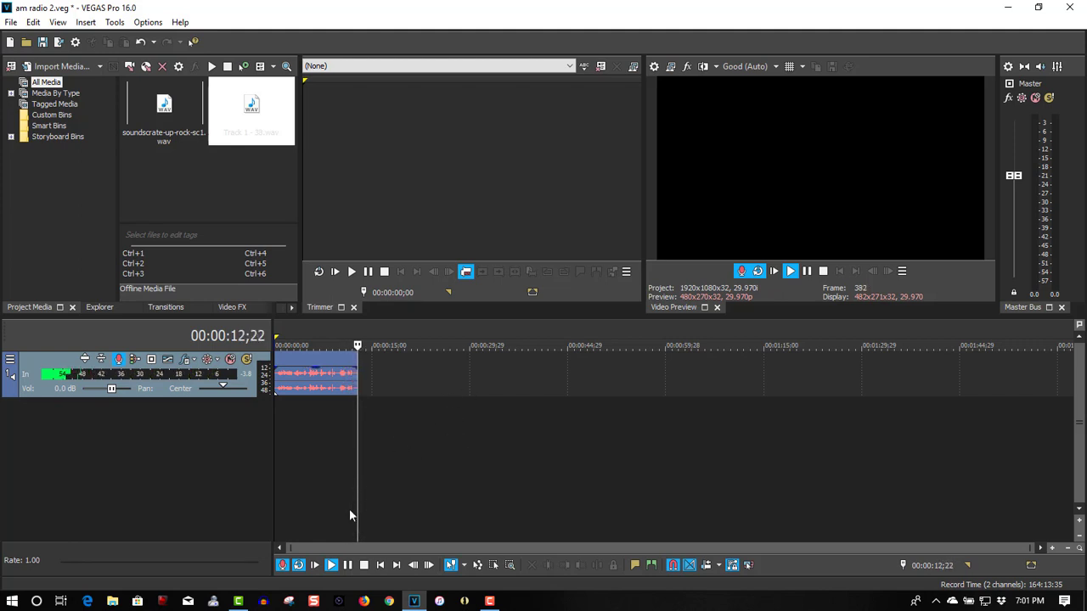
left_click(282, 565)
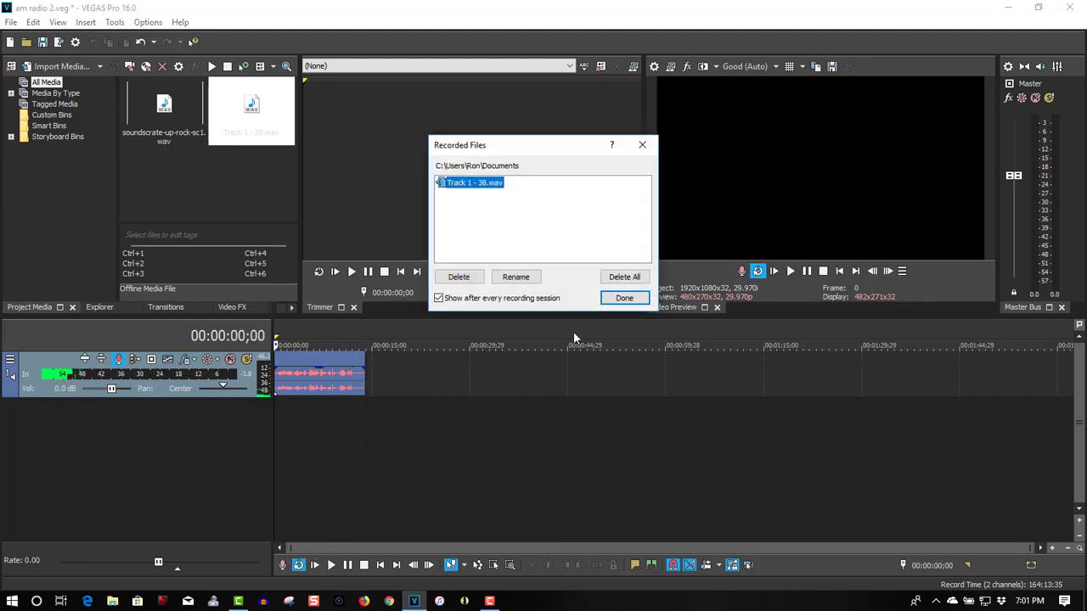
left_click(610, 301)
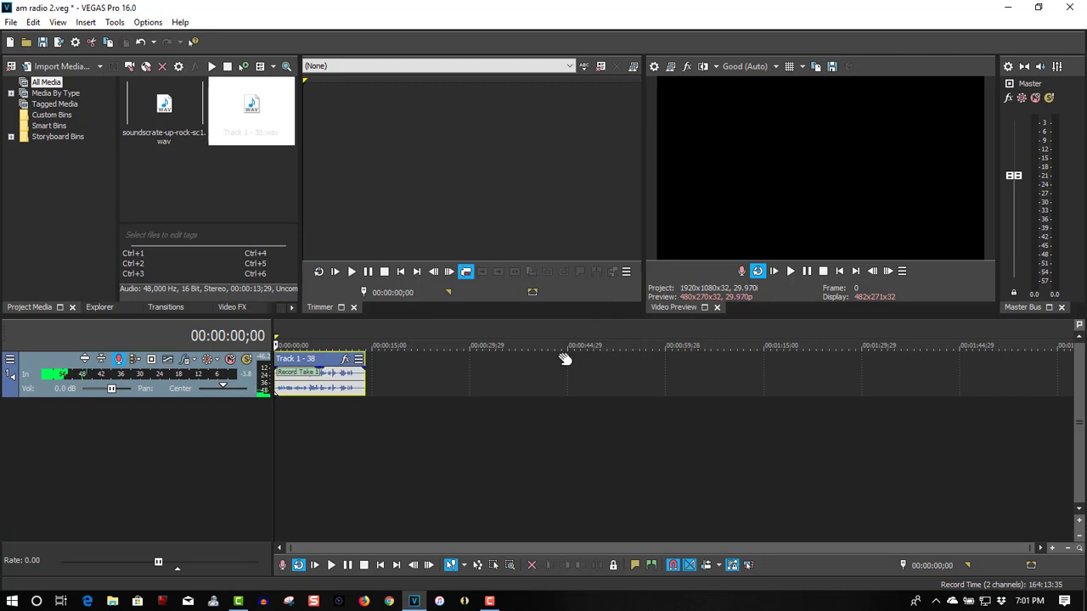
left_click(789, 272)
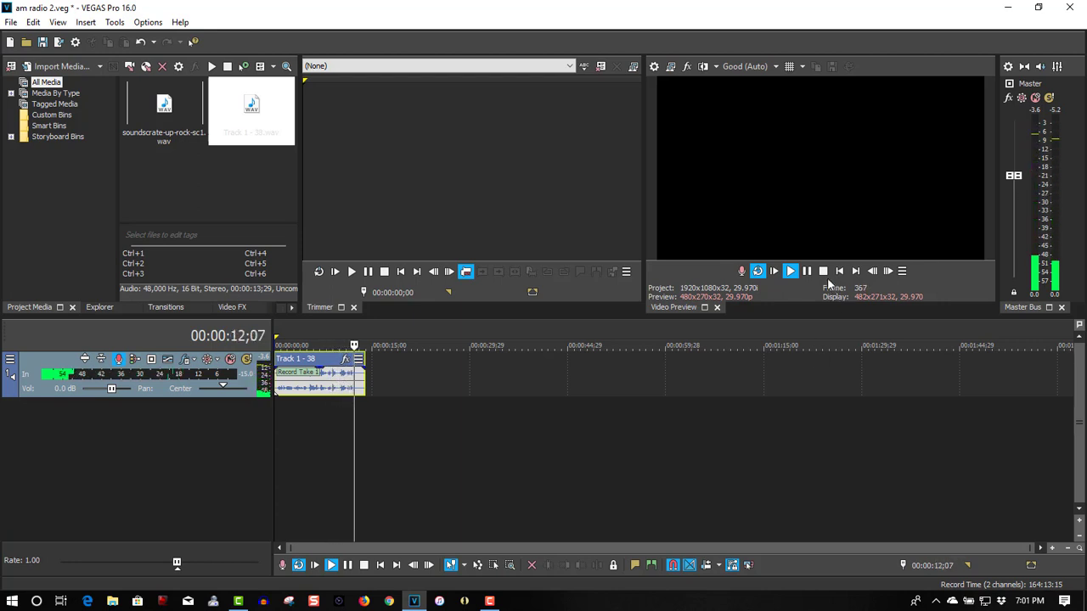
Step: Stop playback of Track 1 - 38 and return the cursor to the timeline start
left_click(823, 271)
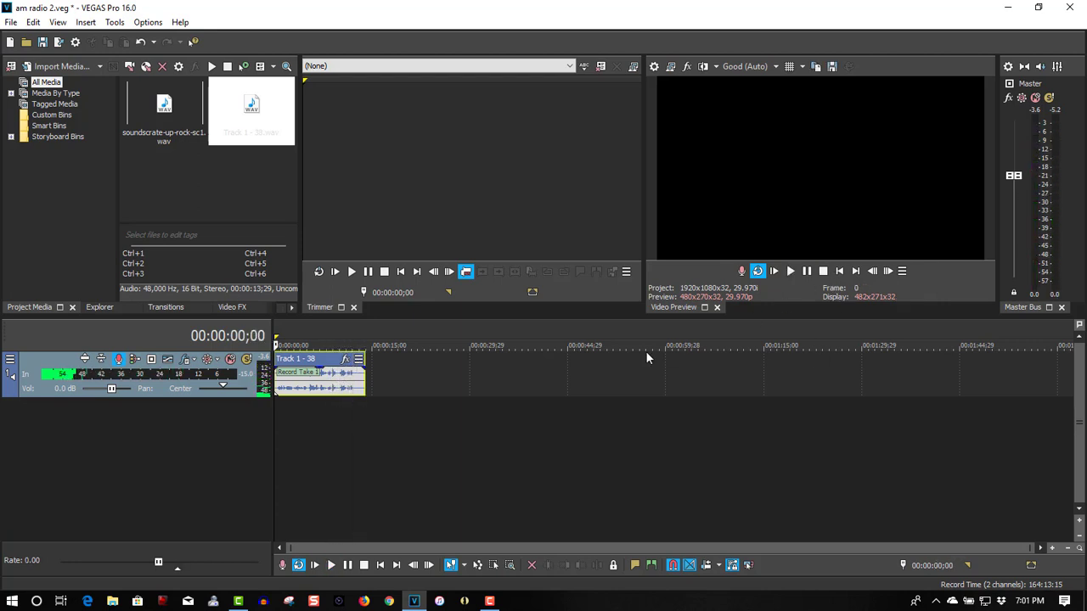
Step: Insert Resonant Filter into Track 1's FX chain and load its Teenage Late-Night Radio by the Bed preset
left_click(186, 360)
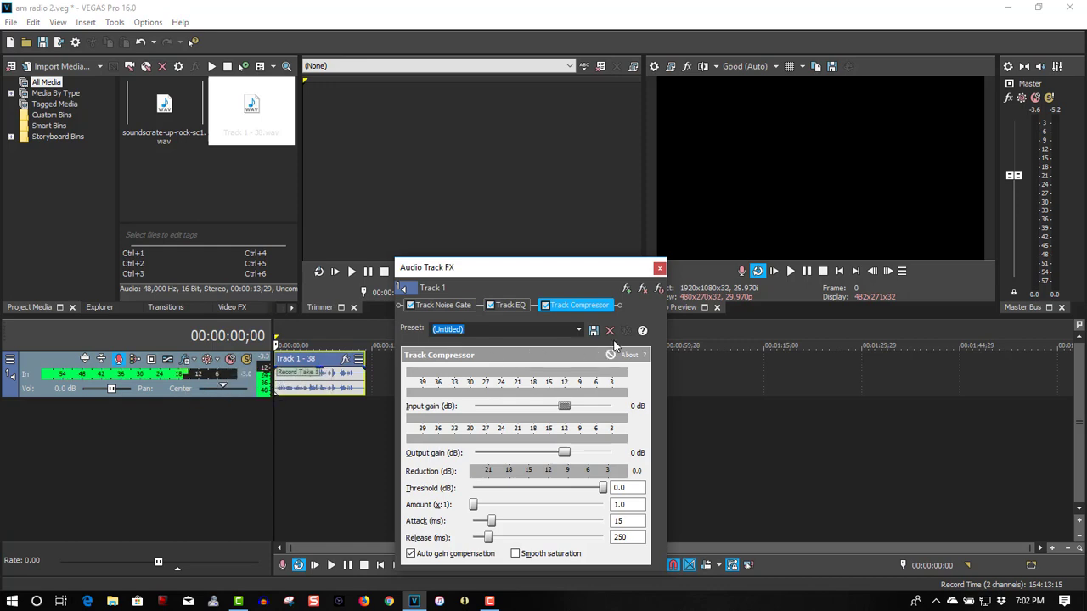
left_click(626, 291)
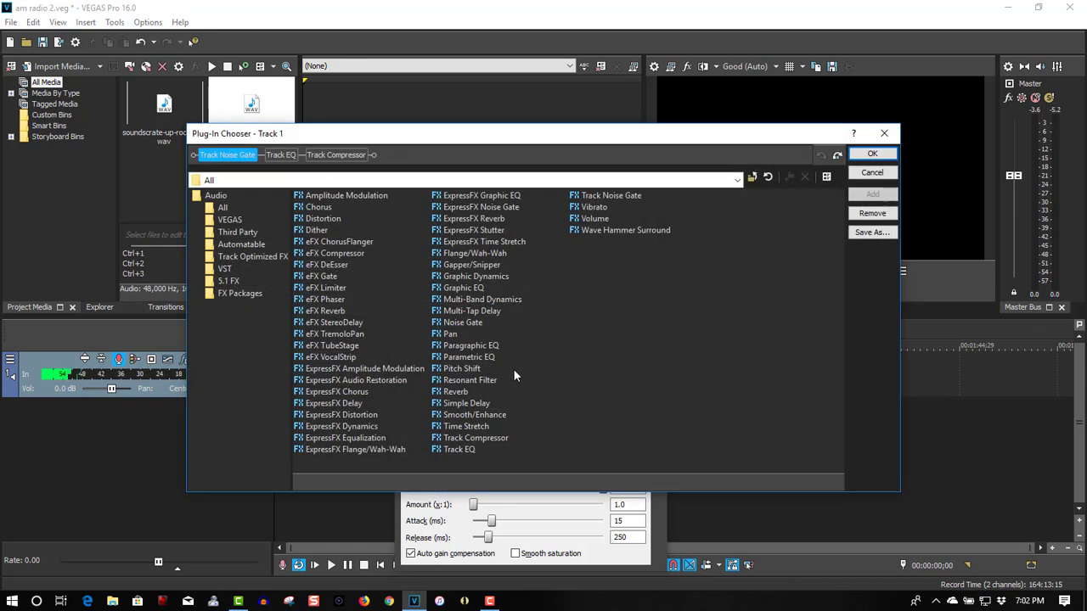
left_click(459, 383)
double_click(461, 383)
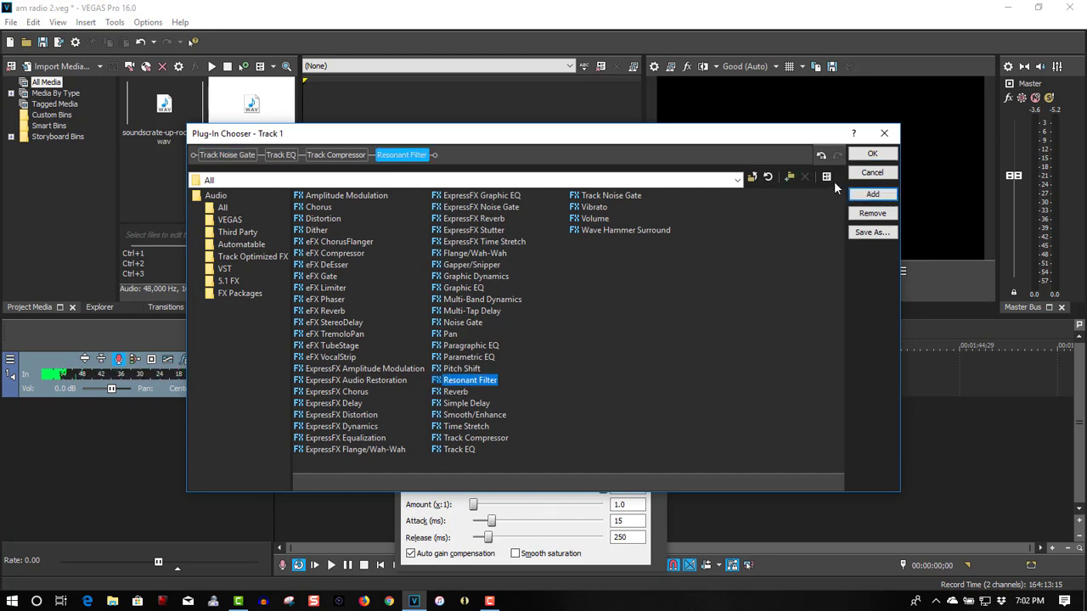
left_click(872, 154)
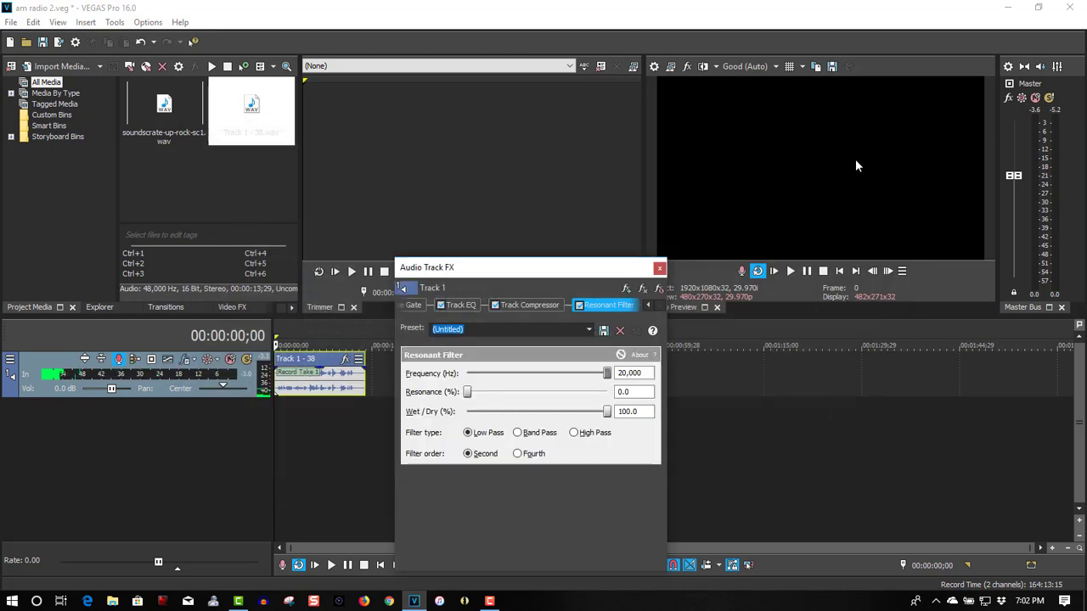
left_click(590, 330)
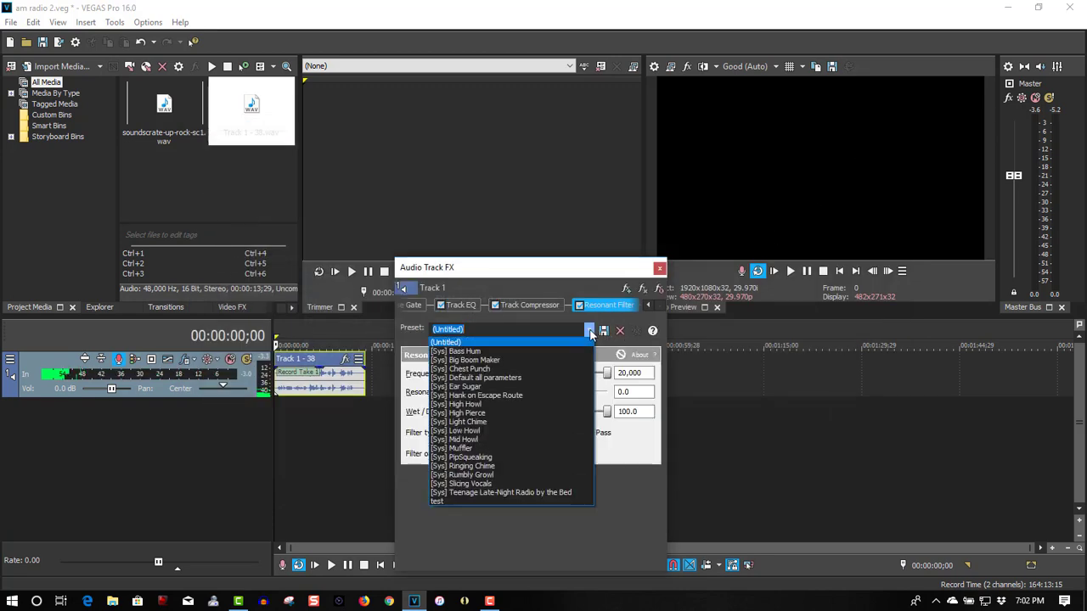
left_click(552, 493)
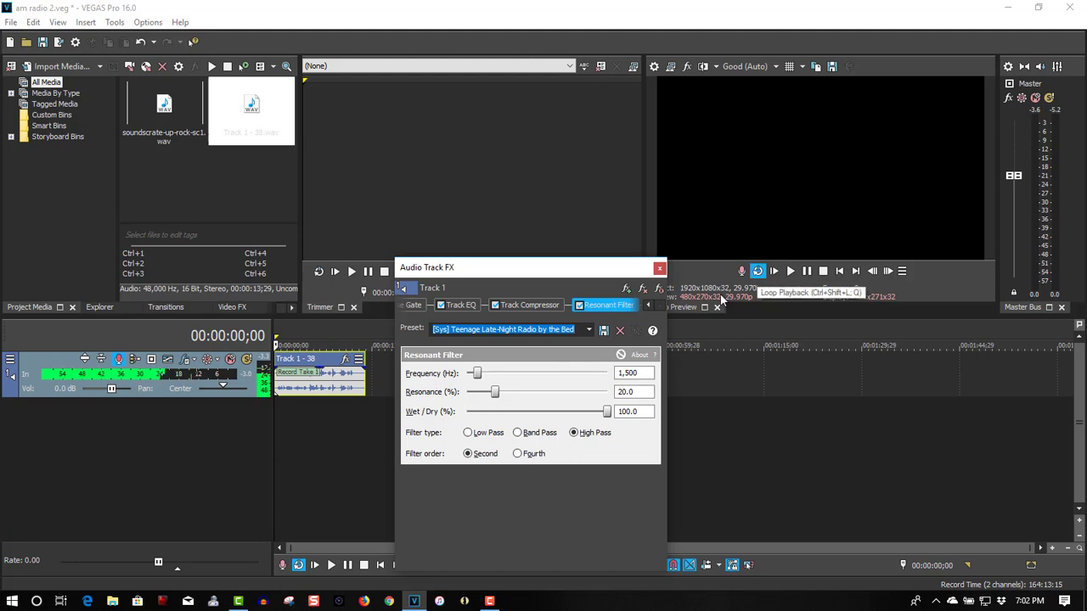
Step: Loop the voice clip's full span with Loop Playback on, and confirm the preview button set unchanged
double_click(311, 444)
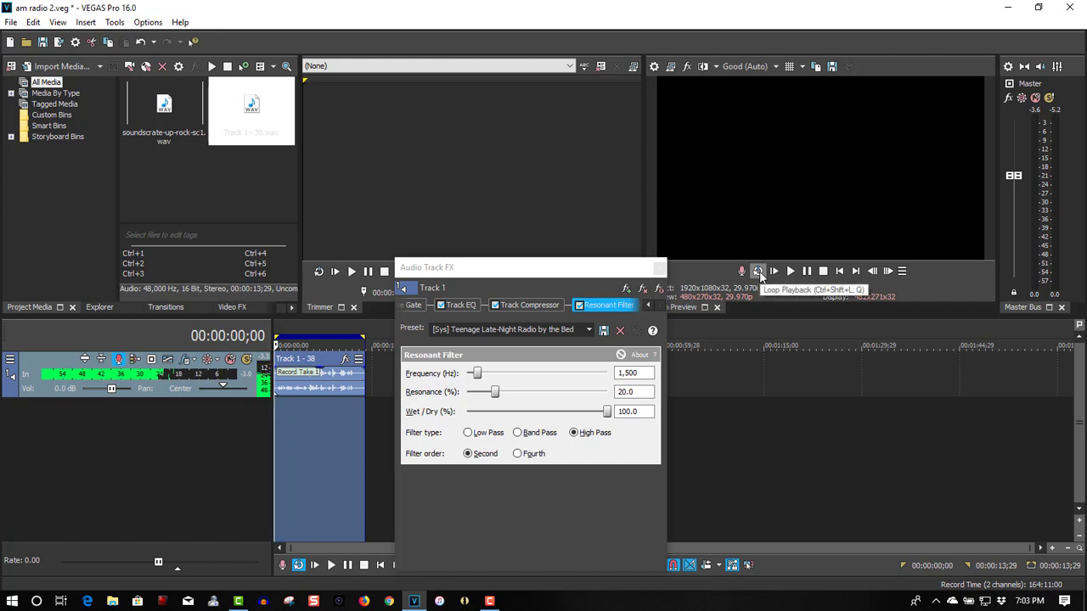
left_click(759, 272)
left_click(58, 23)
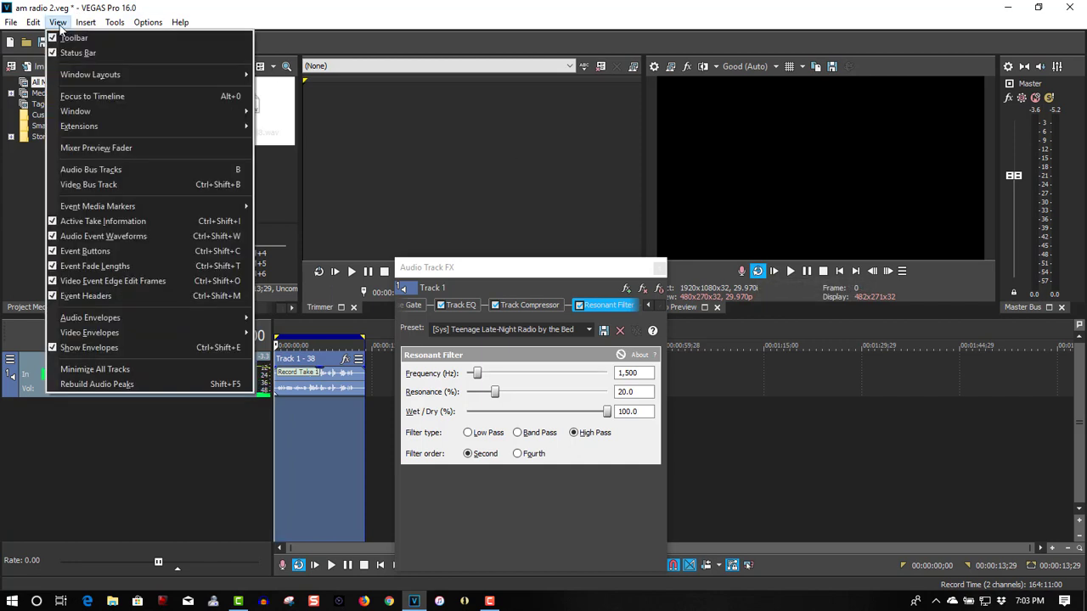
mouse_move(79, 74)
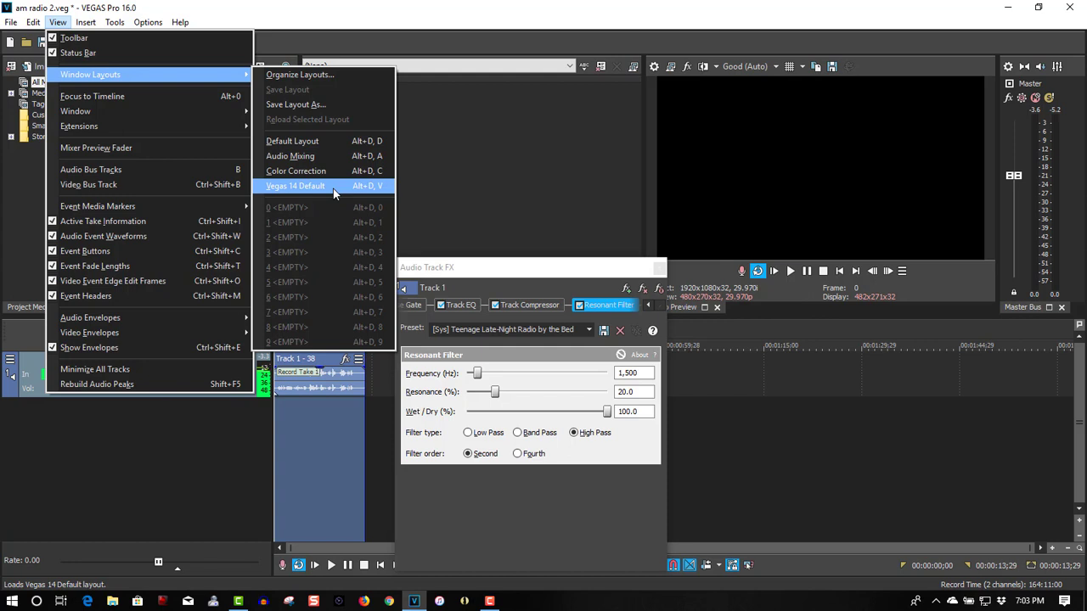
left_click(909, 285)
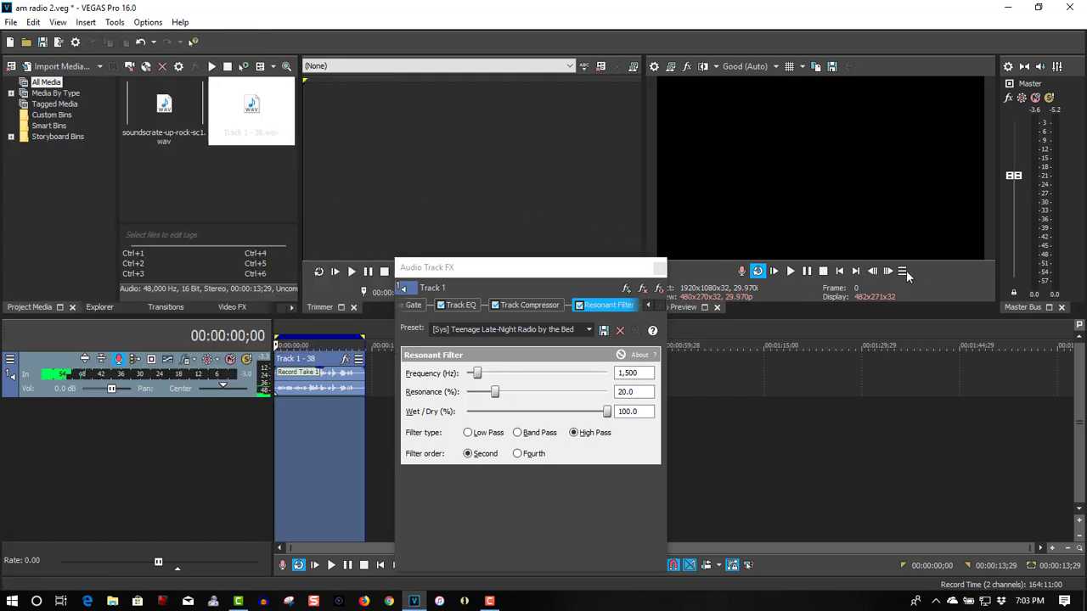
left_click(921, 289)
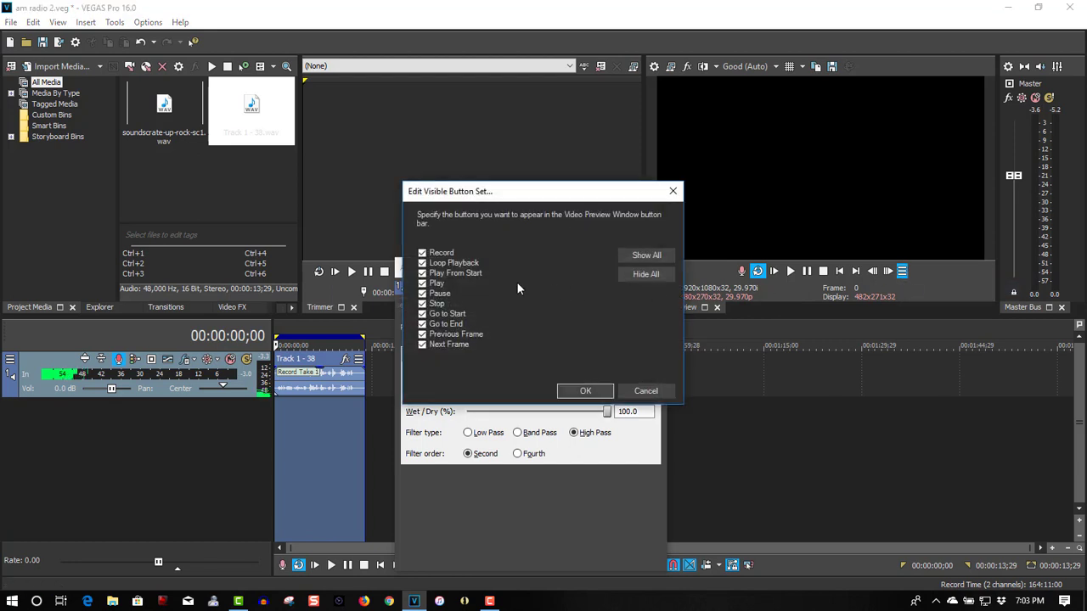
left_click(578, 391)
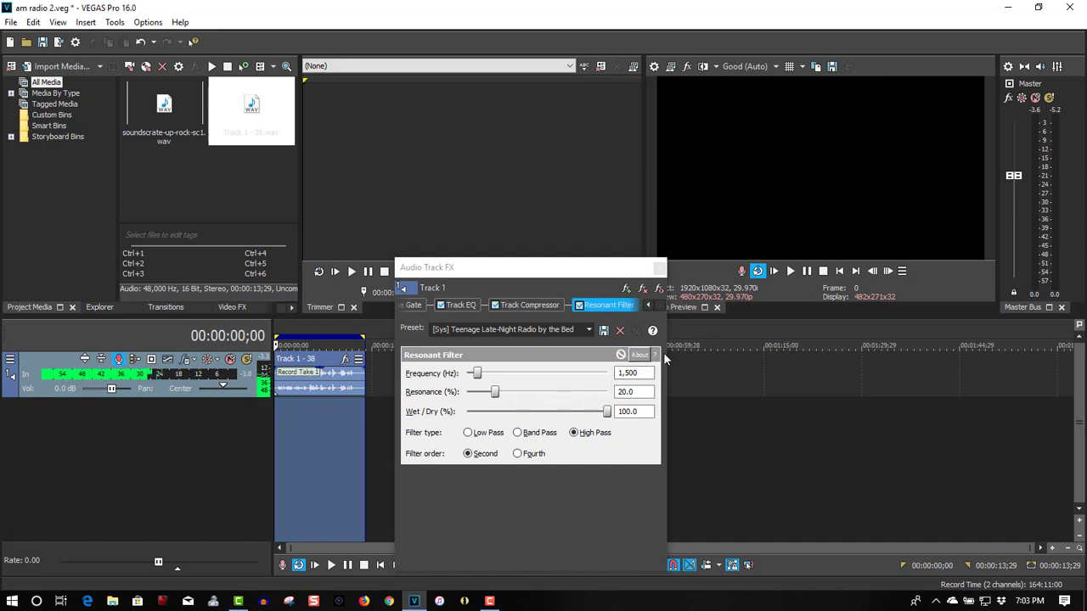
Step: Play the looped voice clip and adjust the Resonant Filter to about 2,638 Hz and 21.8% resonance
left_click(796, 271)
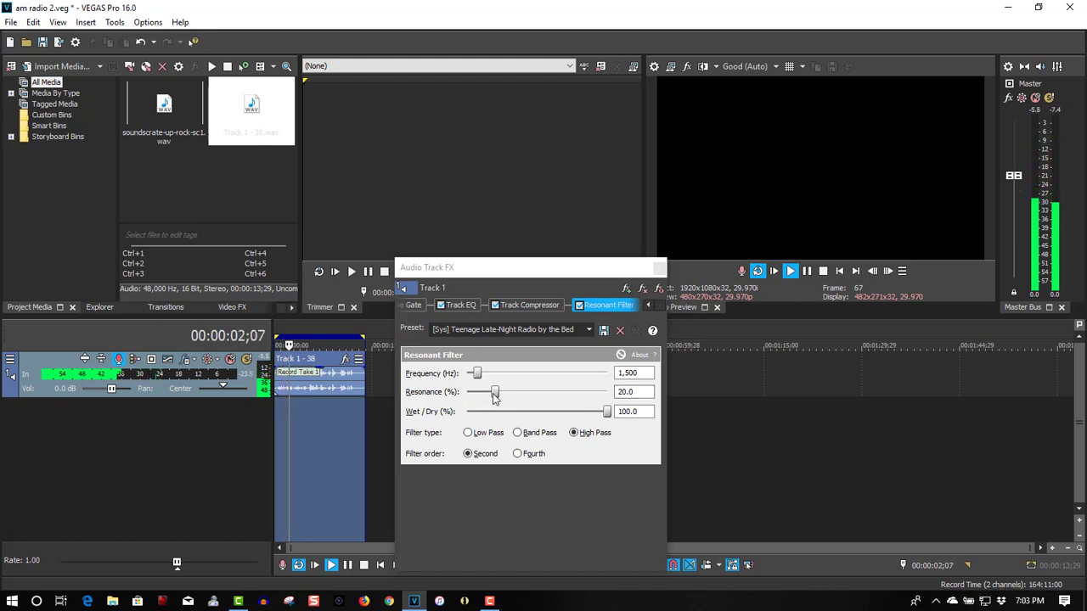
mouse_move(493, 398)
left_mouse_down()
mouse_move(485, 381)
mouse_move(509, 377)
mouse_move(500, 399)
left_mouse_up()
mouse_move(506, 373)
left_mouse_down()
mouse_move(485, 377)
mouse_move(501, 400)
mouse_move(490, 380)
left_mouse_up()
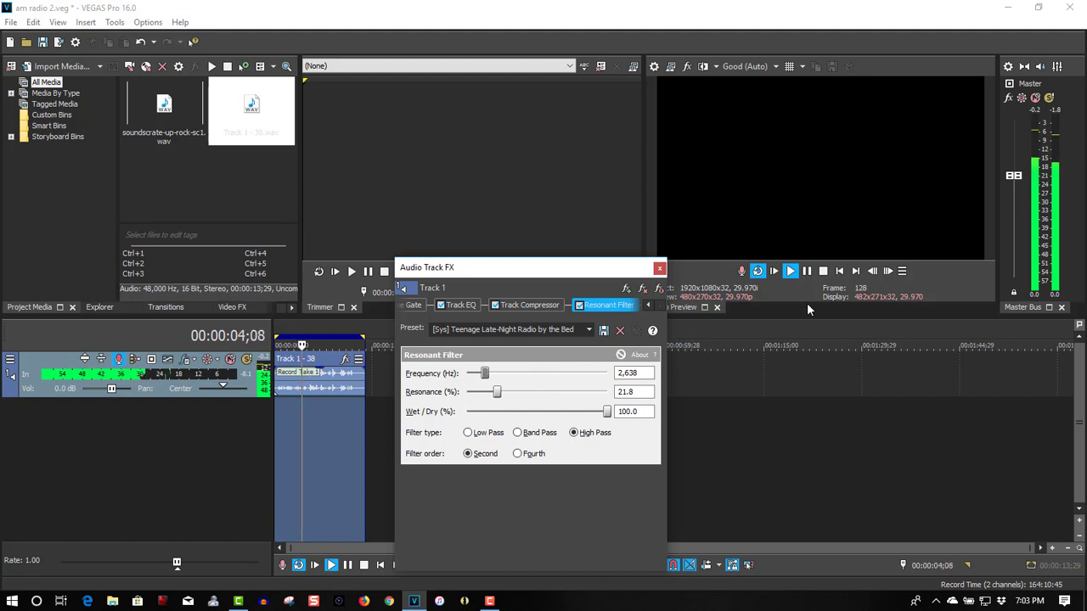
Step: Stop playback and save the current filter settings as a new preset named 'ron radio'
left_click(823, 272)
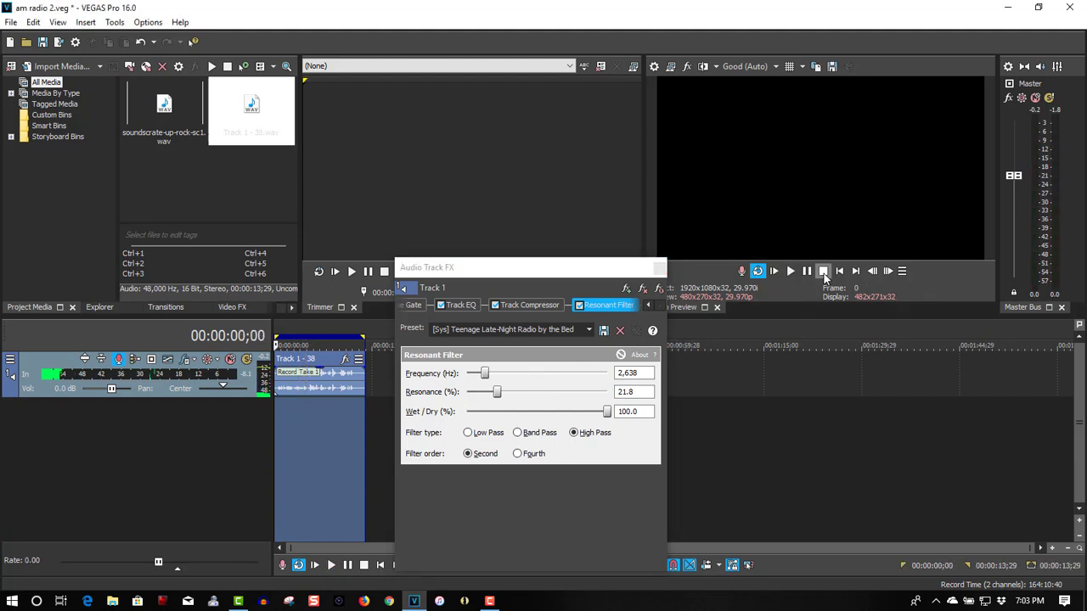
left_click(589, 330)
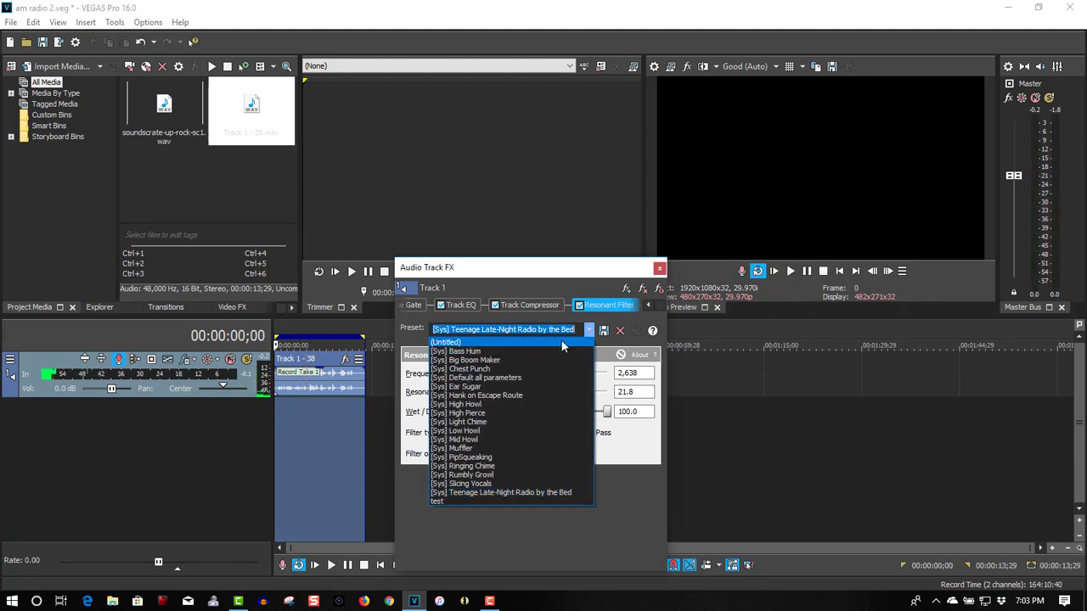
left_click(561, 342)
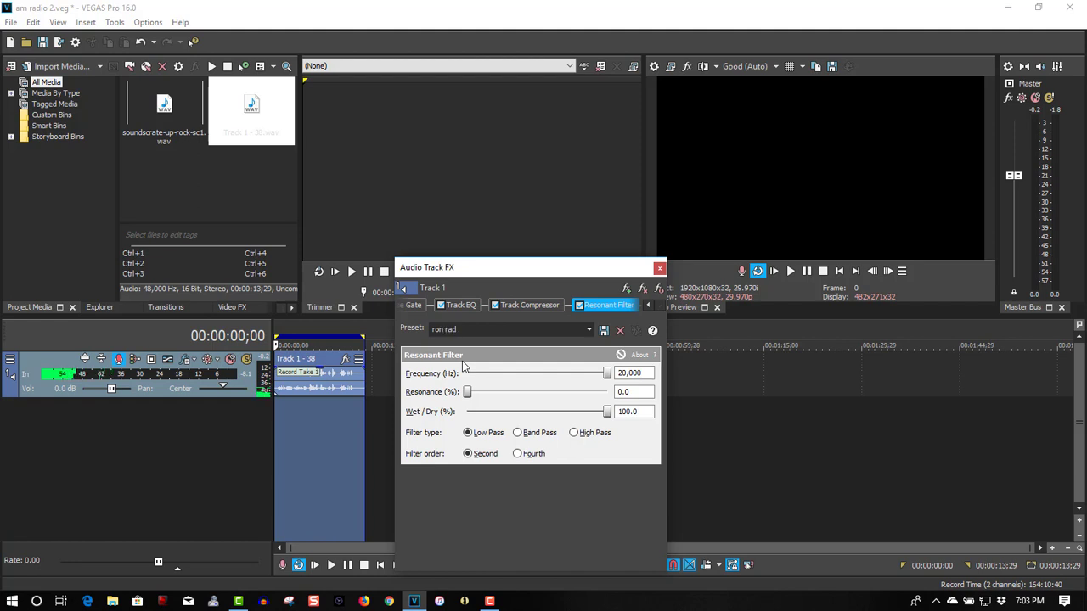
Step: Compare the ron radio and Teenage Late-Night Radio presets, finishing on Teenage Late-Night Radio by the Bed
left_click(588, 331)
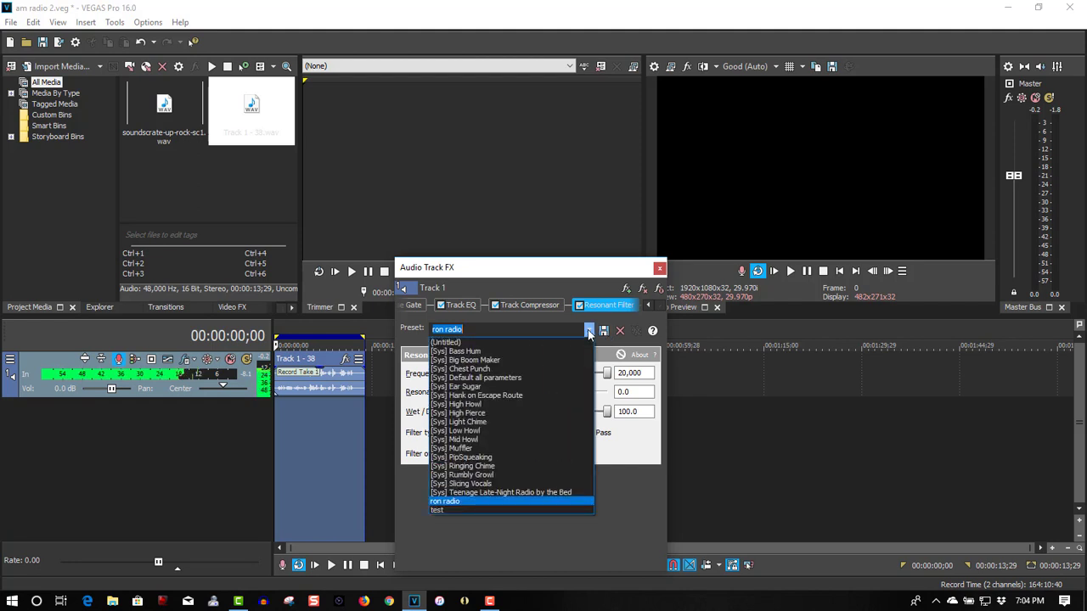
left_click(553, 492)
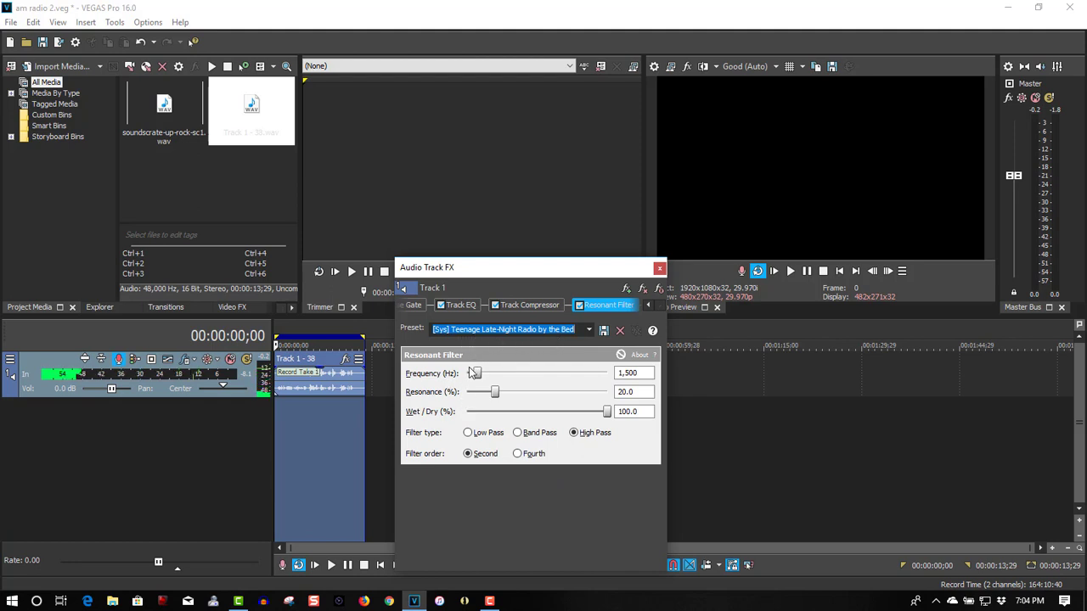
left_click(589, 330)
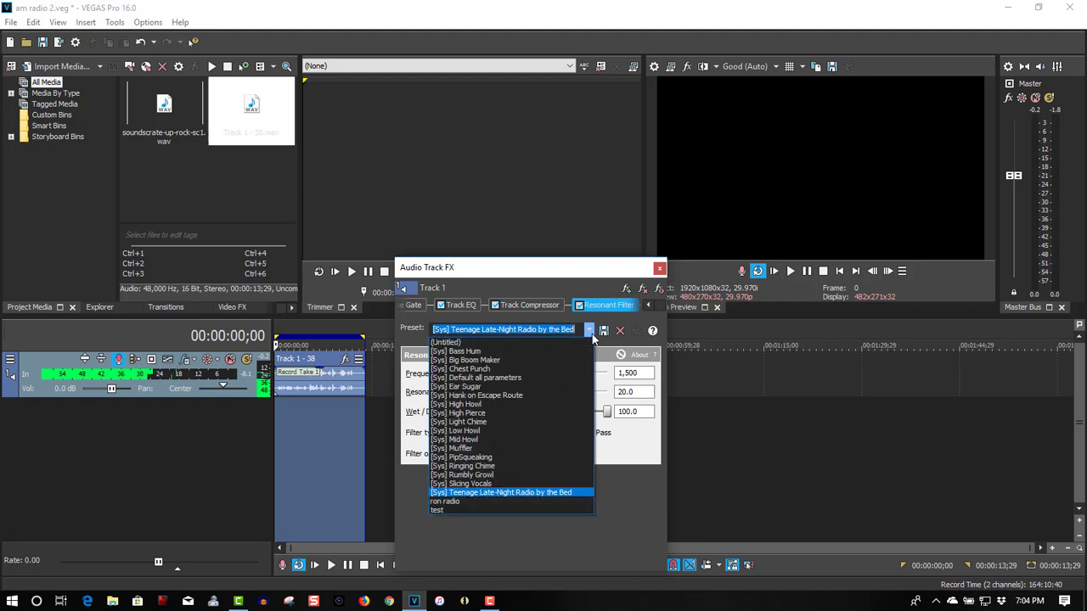
left_click(517, 502)
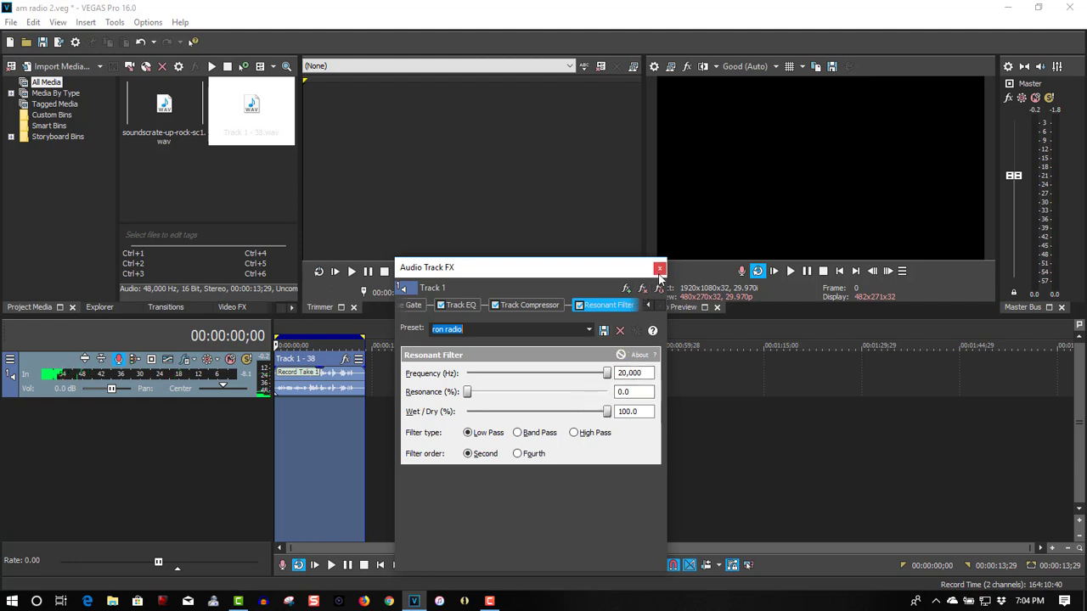
left_click(589, 330)
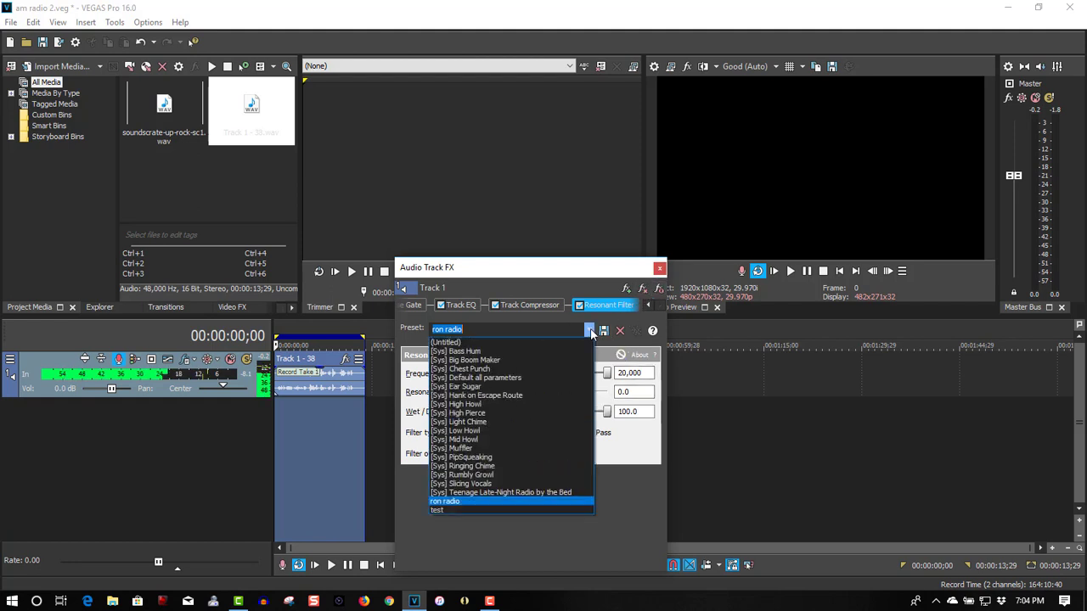
left_click(557, 493)
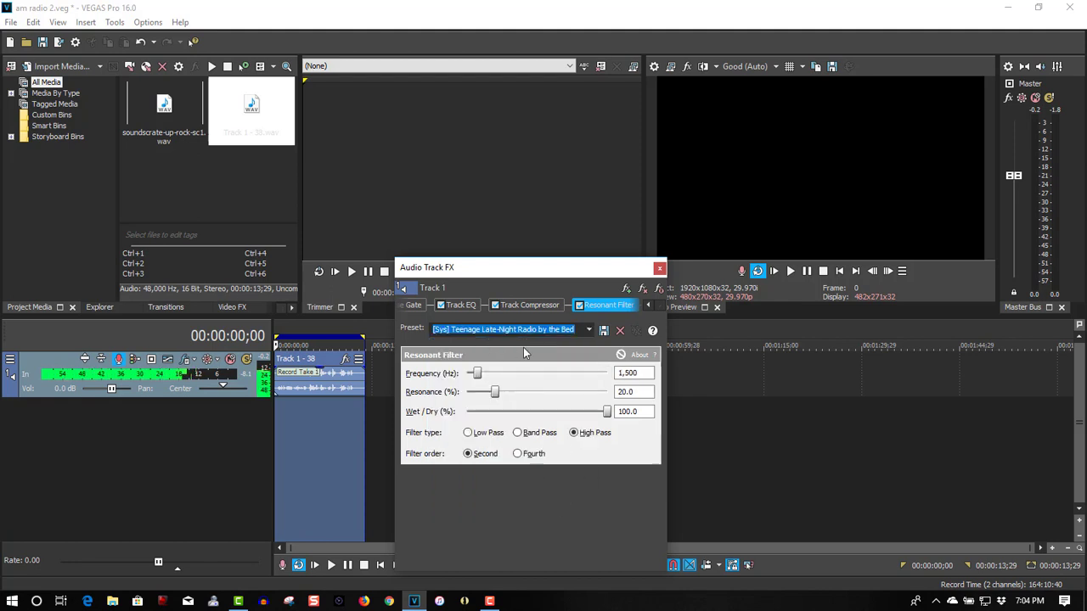
Step: Close Audio Track FX, clear the loop region, and drop soundscrate-up-rock-sc1.wav after the voice take
left_click(659, 270)
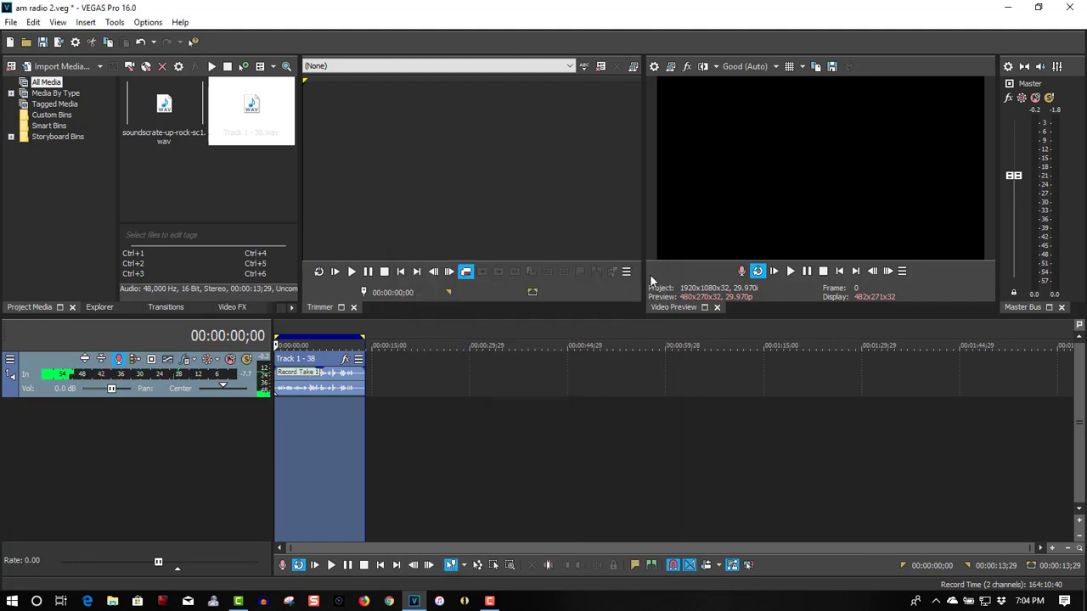
left_click(313, 451)
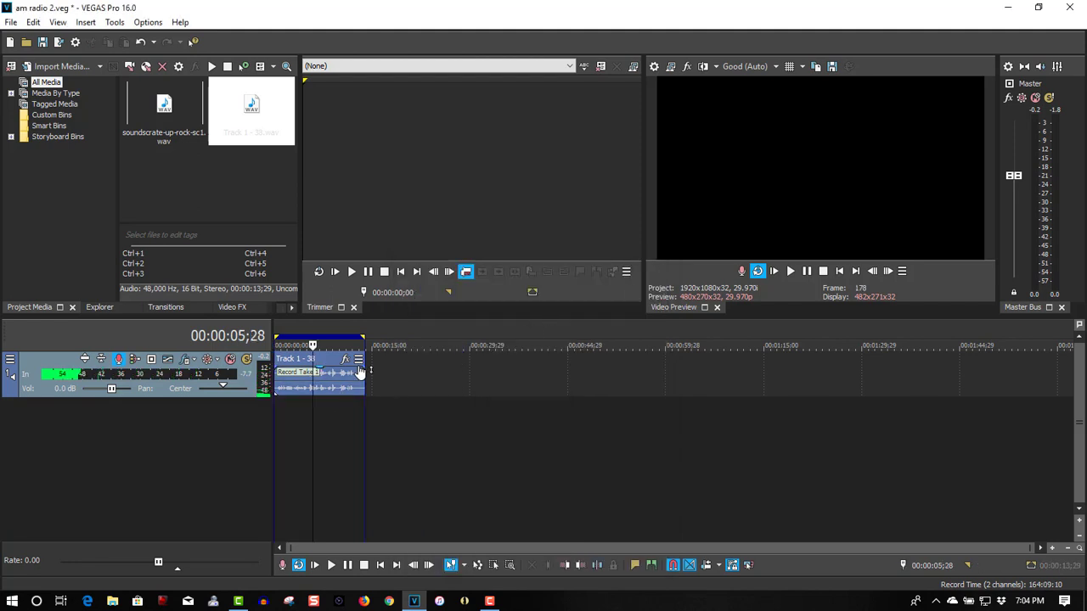
left_click(301, 335)
left_click(165, 115)
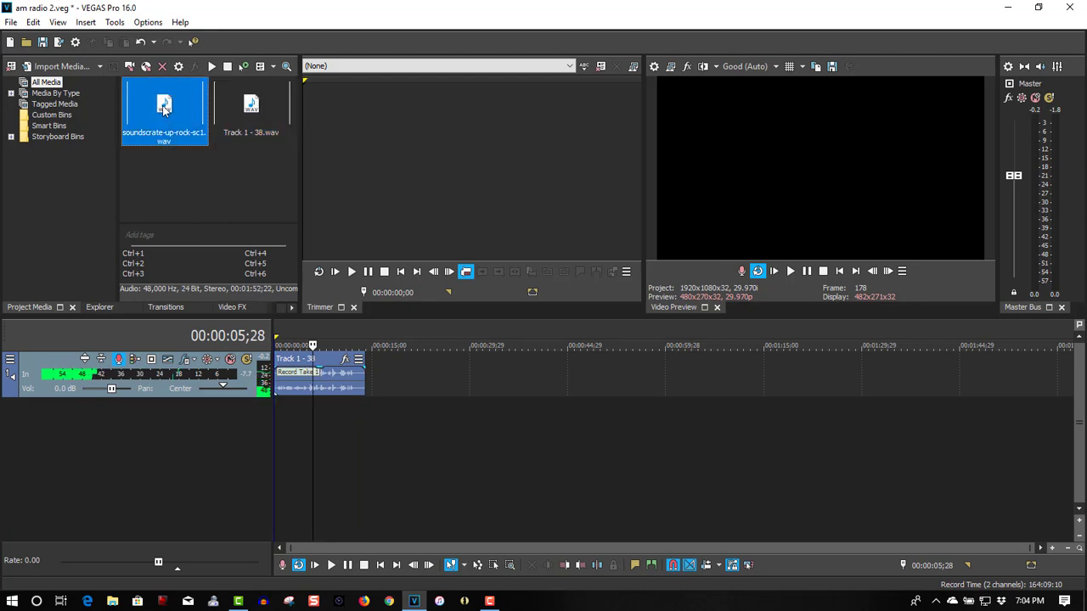
mouse_move(263, 168)
left_mouse_down()
mouse_move(426, 390)
mouse_move(416, 390)
left_mouse_up()
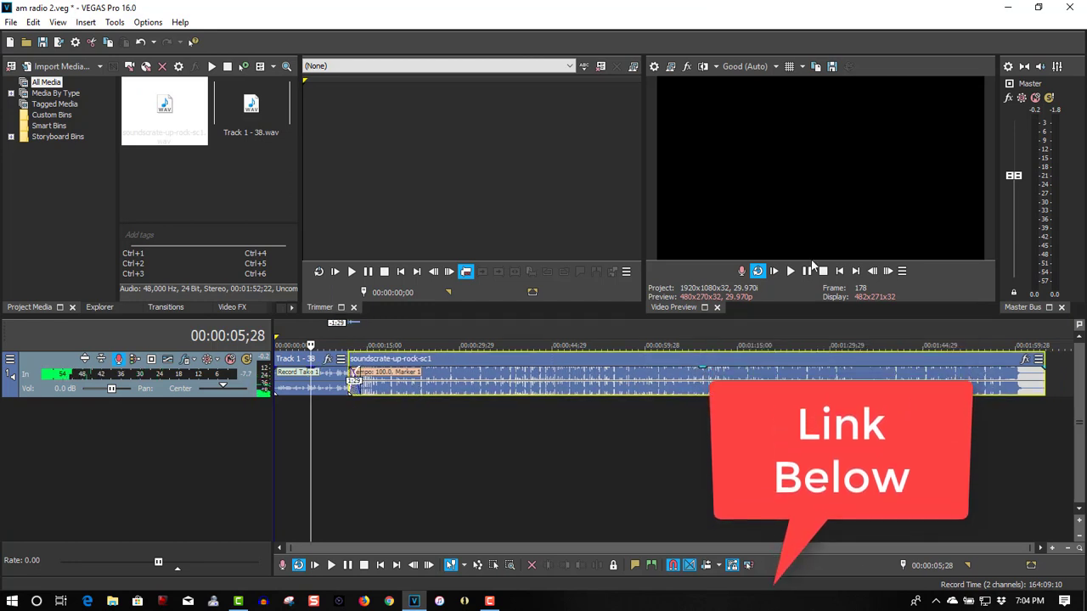
Step: Play the project from the start into the rock clip, pausing at 00:00:18;02
left_click(823, 271)
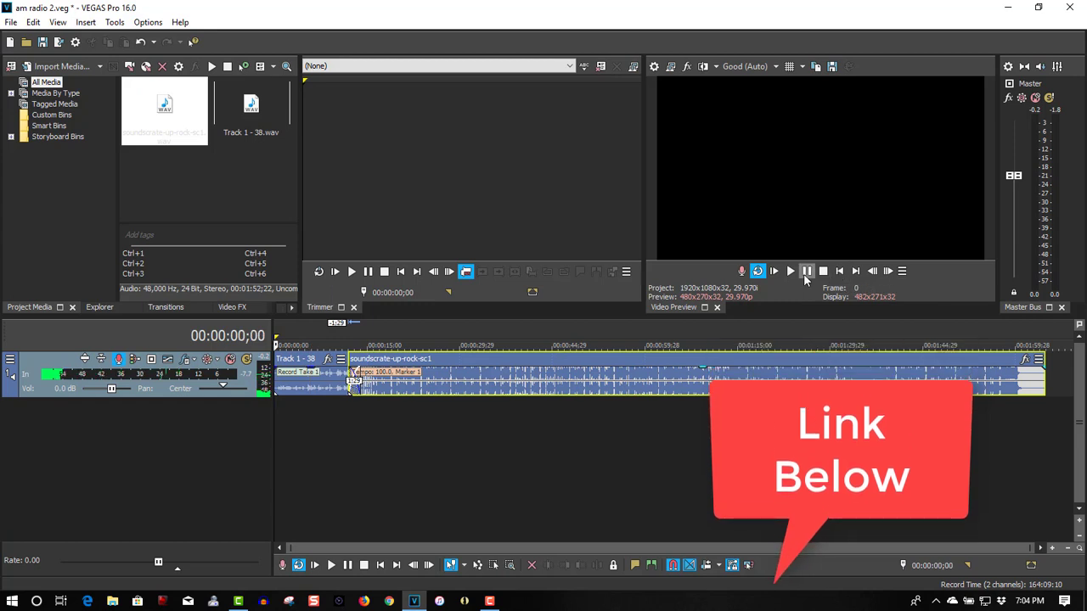
left_click(791, 271)
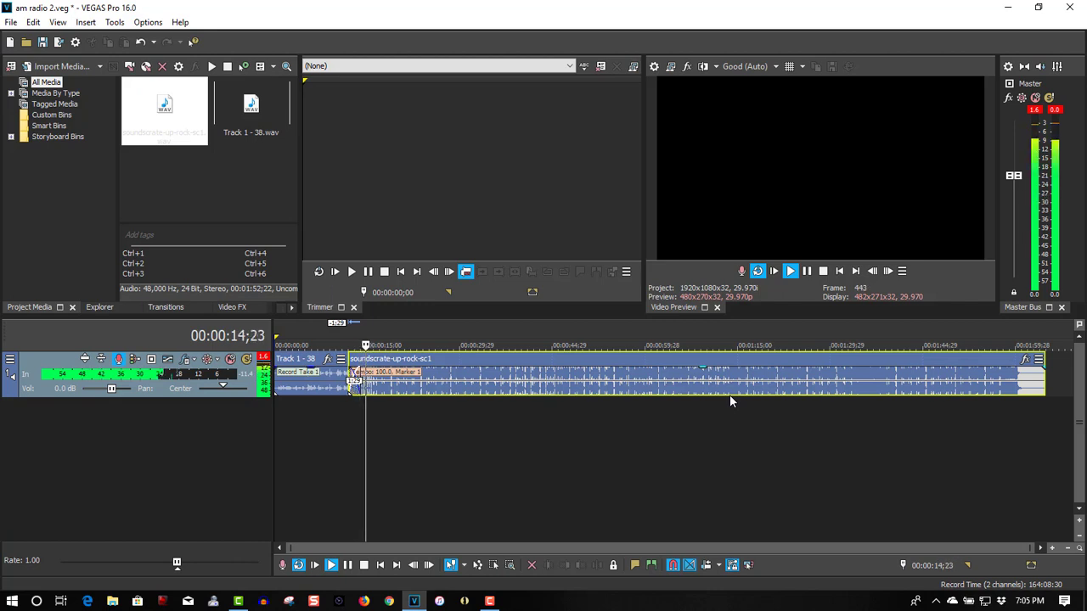
left_click(808, 272)
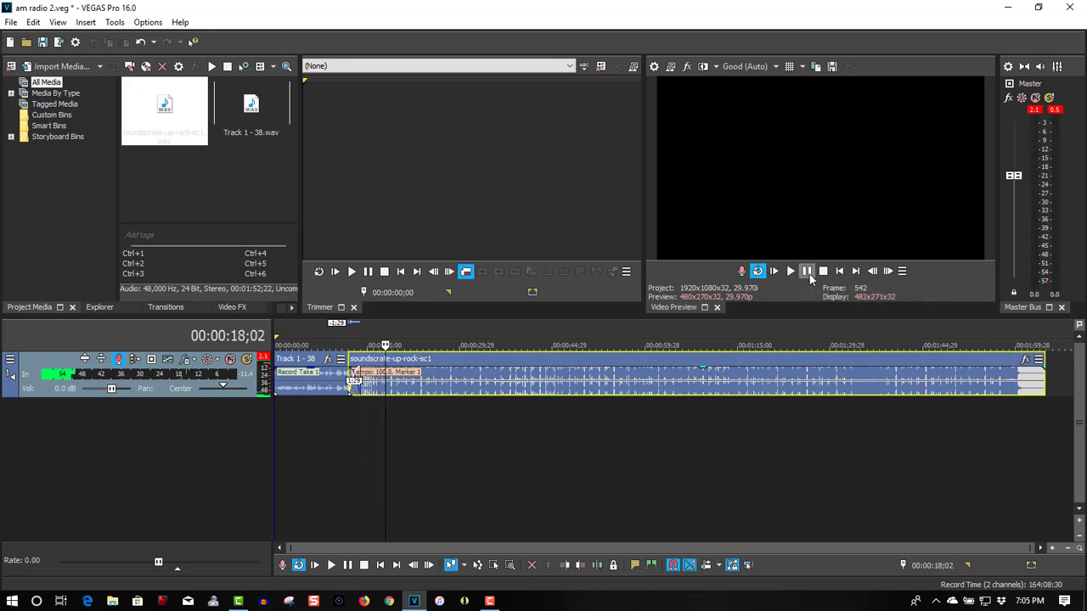